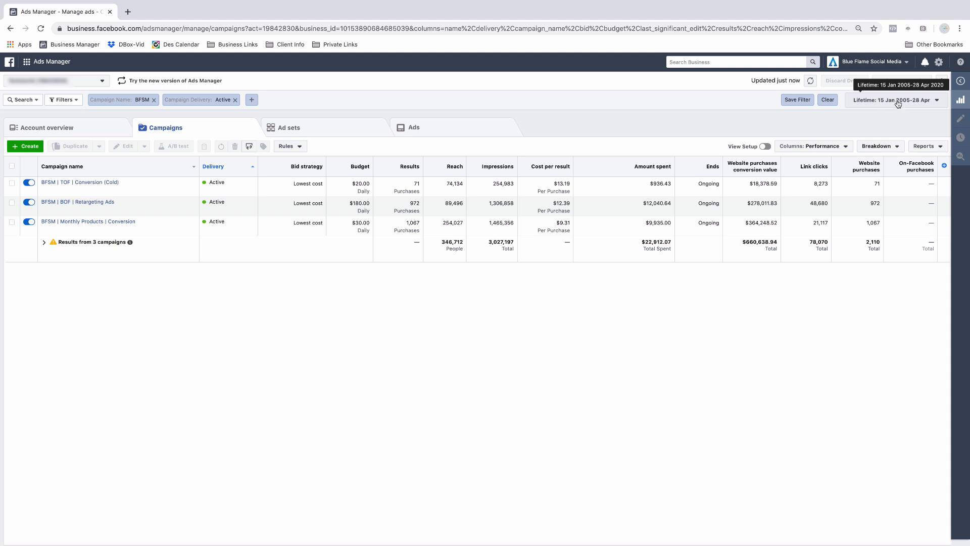
- Set the campaign report's date range to the Last month preset
{"action": "left_click", "coordinate": [898, 105]}
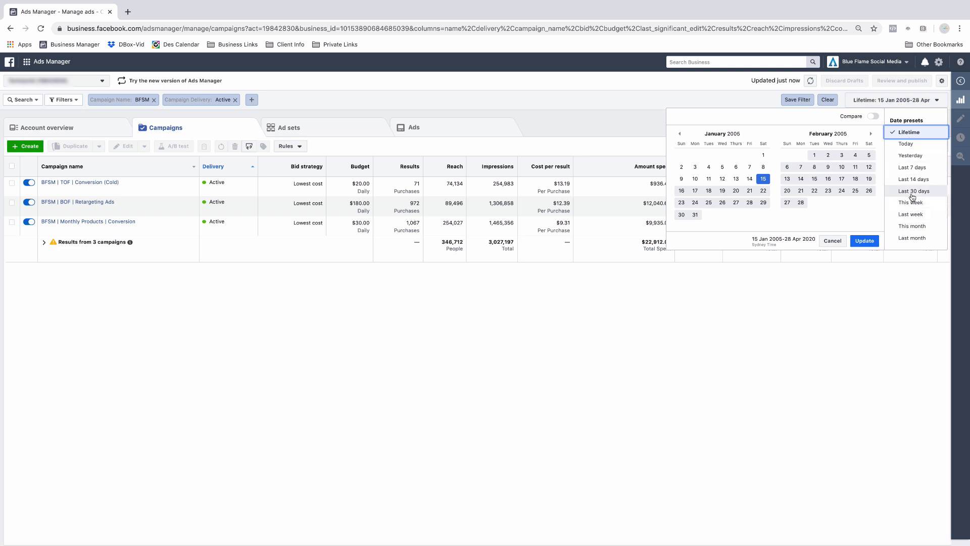
{"action": "left_click", "coordinate": [911, 239]}
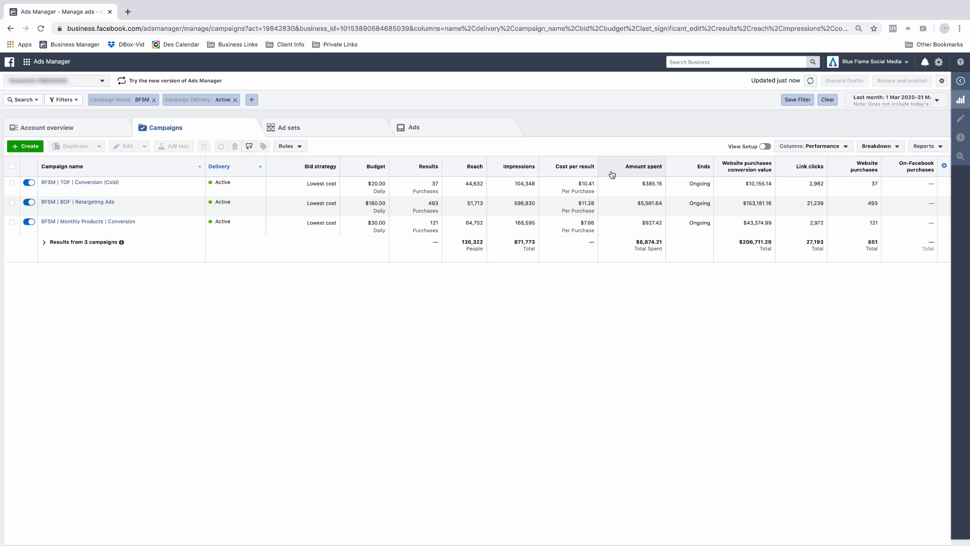
{"action": "mouse_move", "coordinate": [919, 173]}
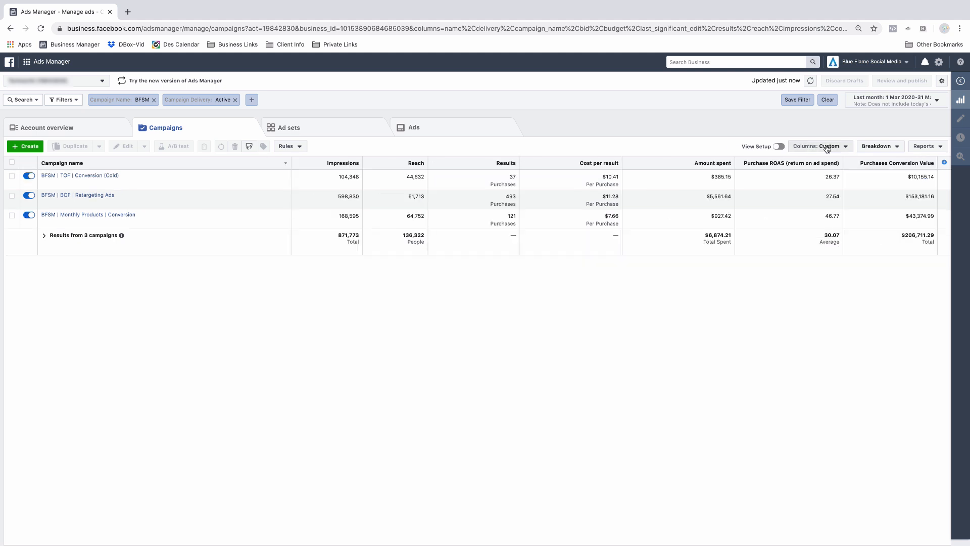
- Switch the column preset to Delivery and then to Engagement to compare the metrics shown
{"action": "left_click", "coordinate": [830, 147]}
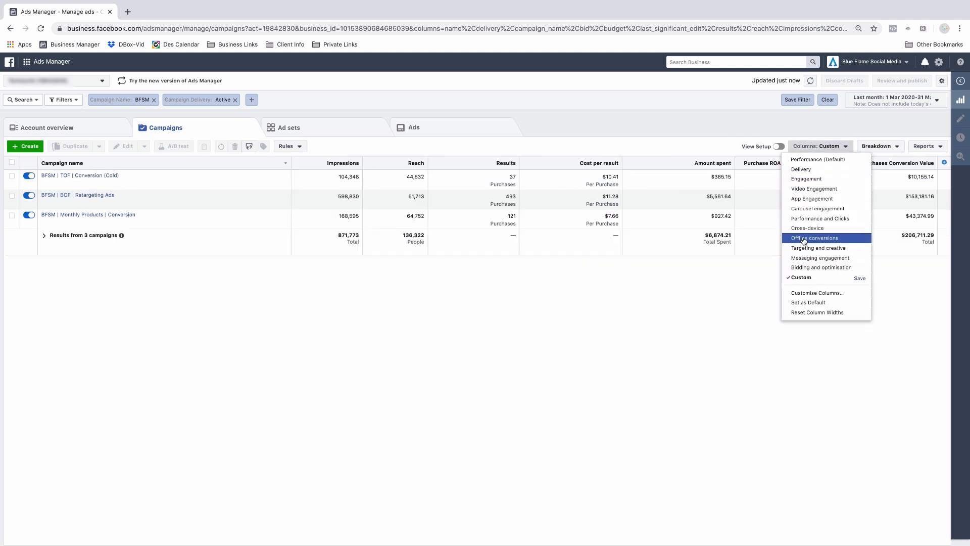
{"action": "left_click", "coordinate": [806, 171]}
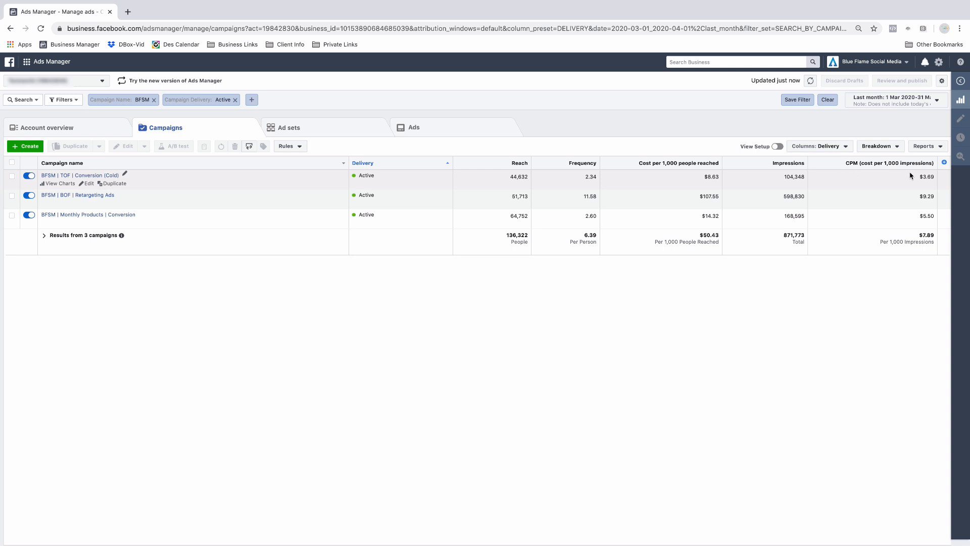
{"action": "left_click", "coordinate": [823, 146]}
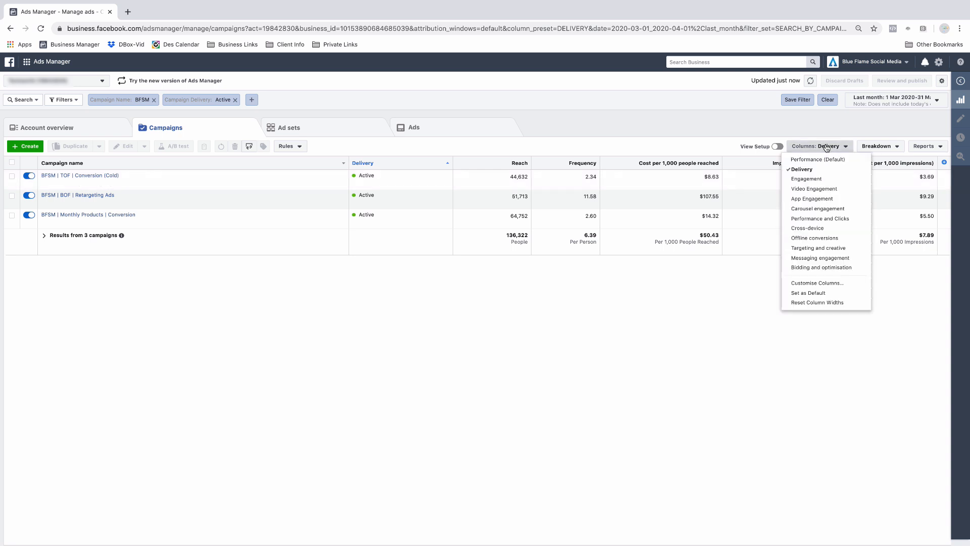
{"action": "left_click", "coordinate": [811, 178]}
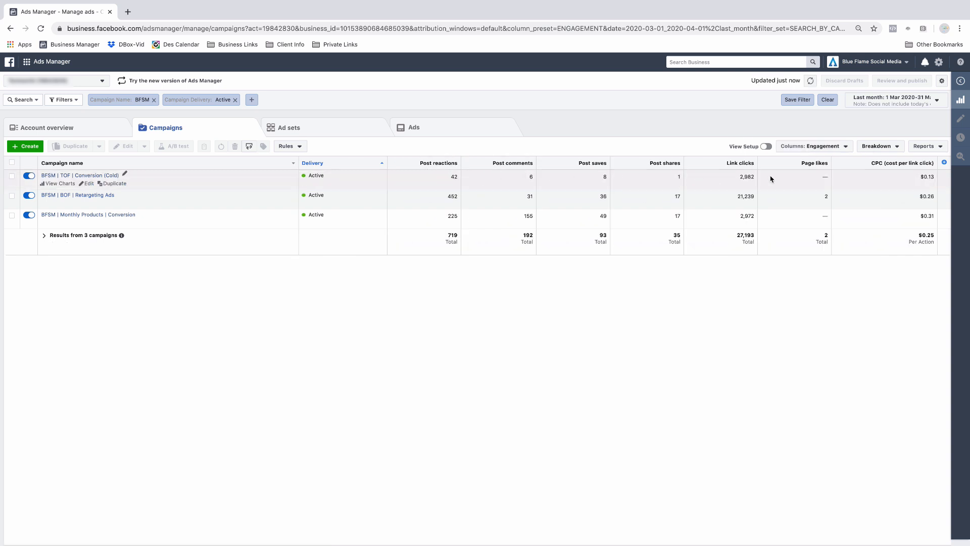
- Open Customise Columns and remove every selected column except Campaign name
{"action": "left_click", "coordinate": [829, 147]}
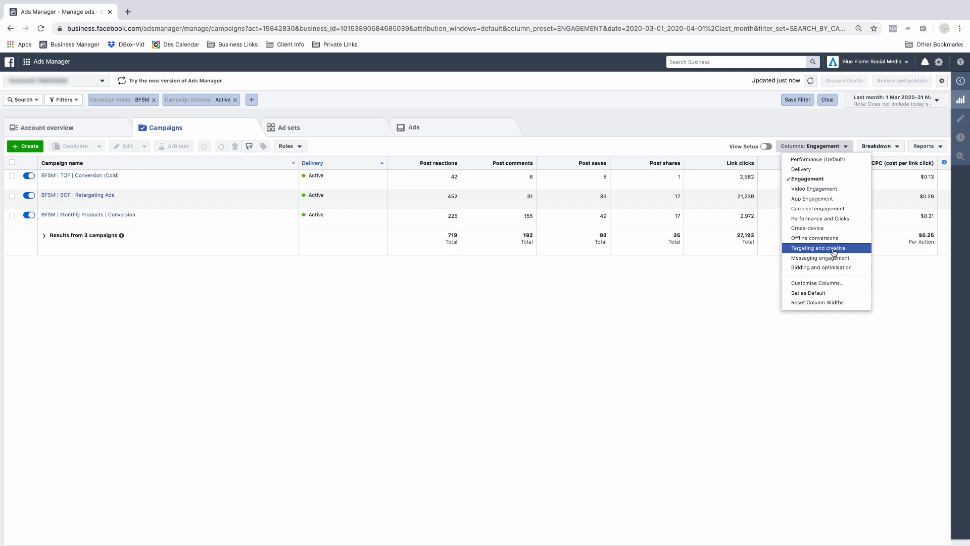
{"action": "left_click", "coordinate": [823, 284]}
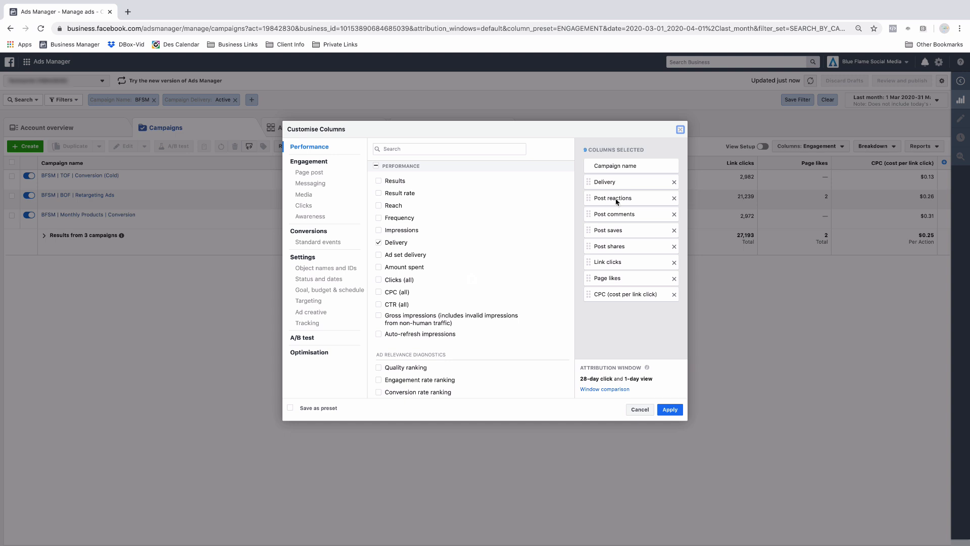
{"action": "left_click", "coordinate": [674, 294]}
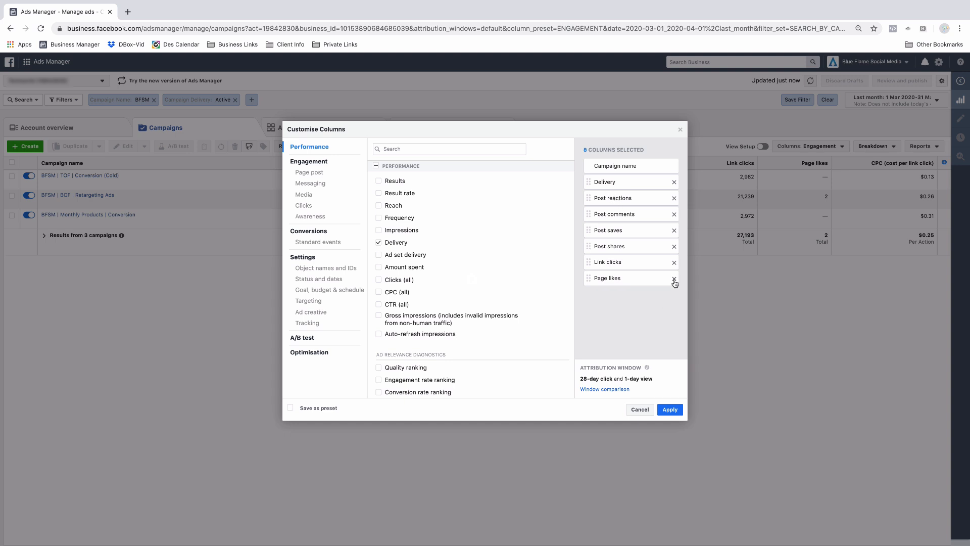
{"action": "left_click", "coordinate": [674, 279]}
{"action": "left_click", "coordinate": [674, 262]}
{"action": "left_click", "coordinate": [674, 246]}
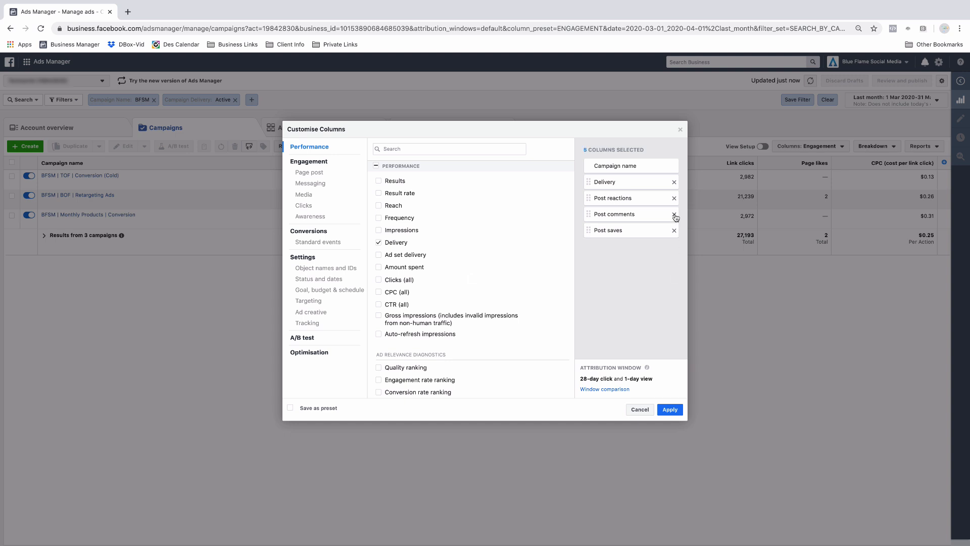
{"action": "left_click", "coordinate": [674, 214]}
{"action": "left_click", "coordinate": [673, 214]}
{"action": "left_click", "coordinate": [674, 198]}
{"action": "left_click", "coordinate": [674, 182]}
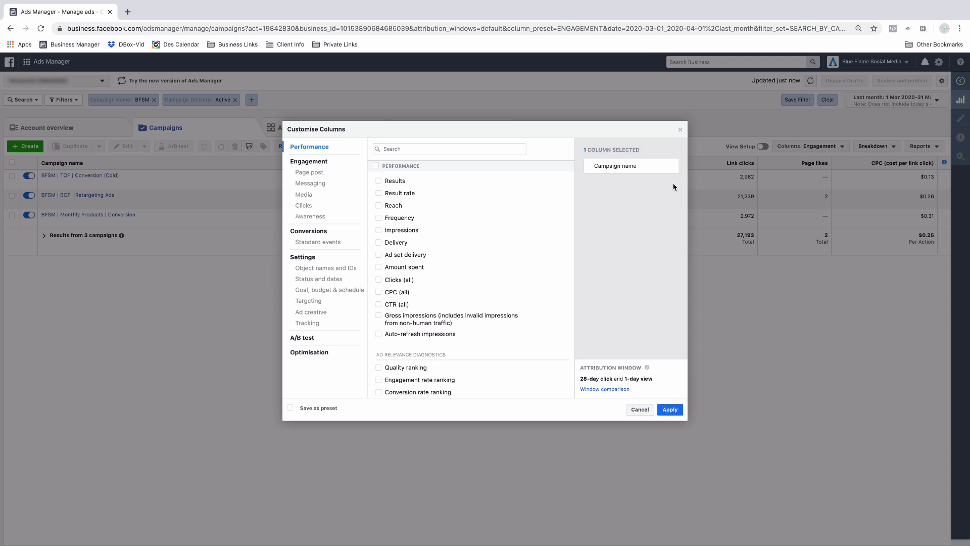
- Add the Impressions, Reach and Results columns from the Performance list
{"action": "mouse_move", "coordinate": [432, 186]}
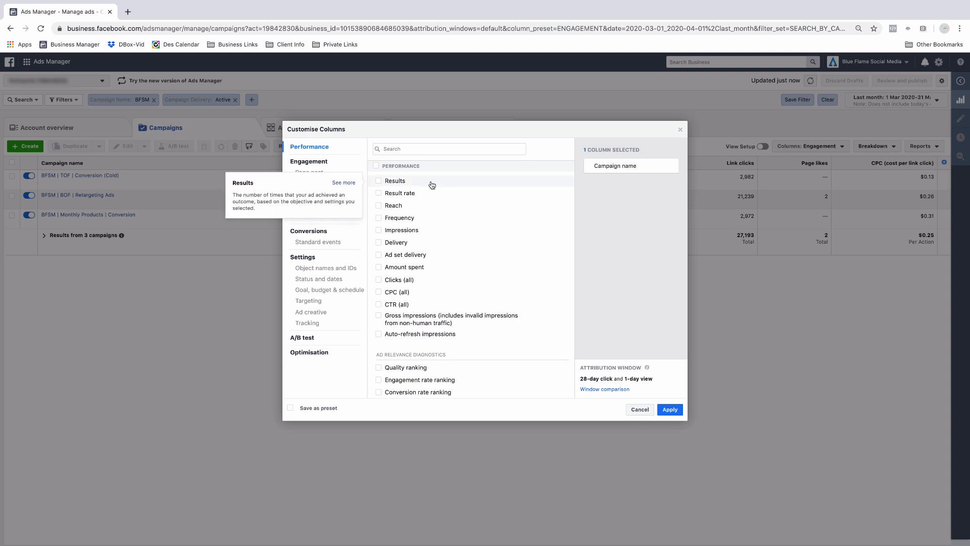
{"action": "left_click", "coordinate": [423, 148]}
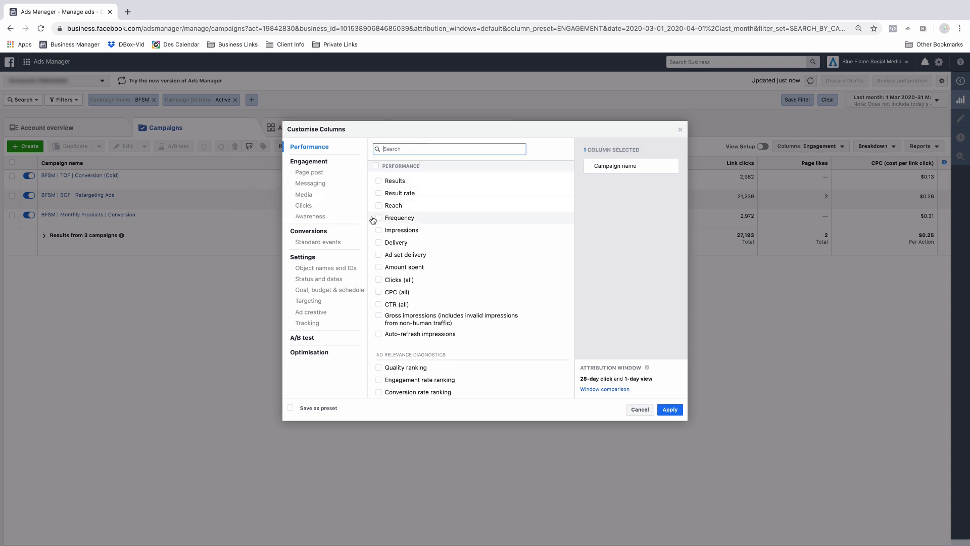
{"action": "left_click", "coordinate": [379, 231]}
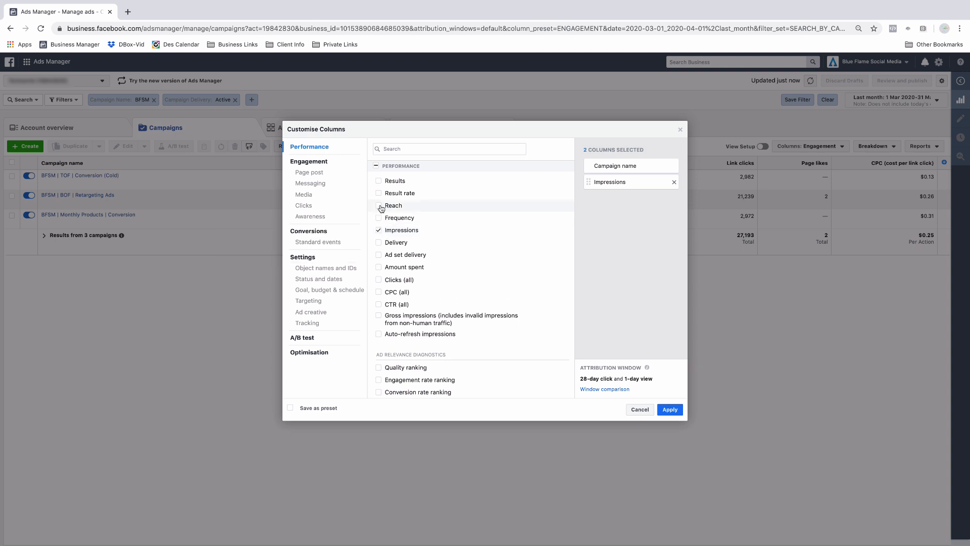
{"action": "left_click", "coordinate": [378, 206]}
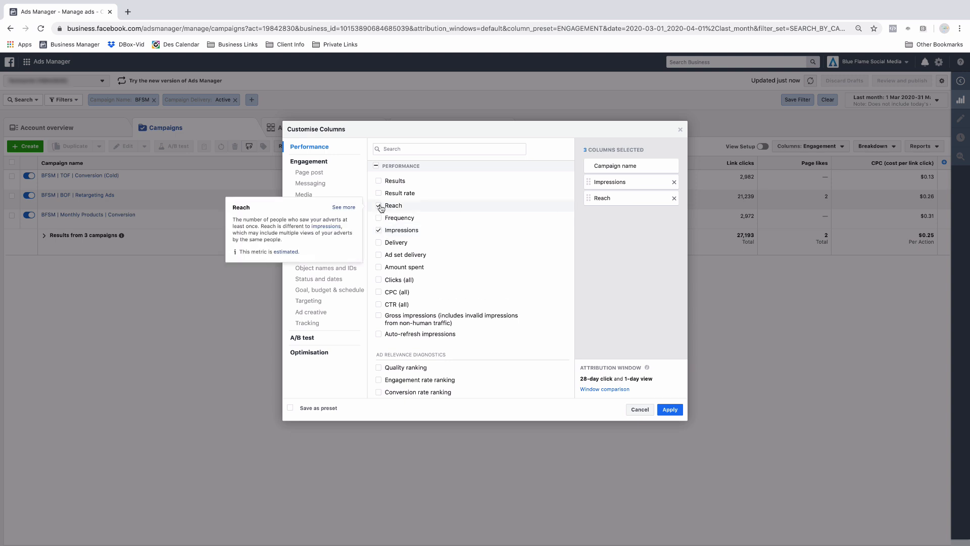
{"action": "left_click", "coordinate": [379, 182]}
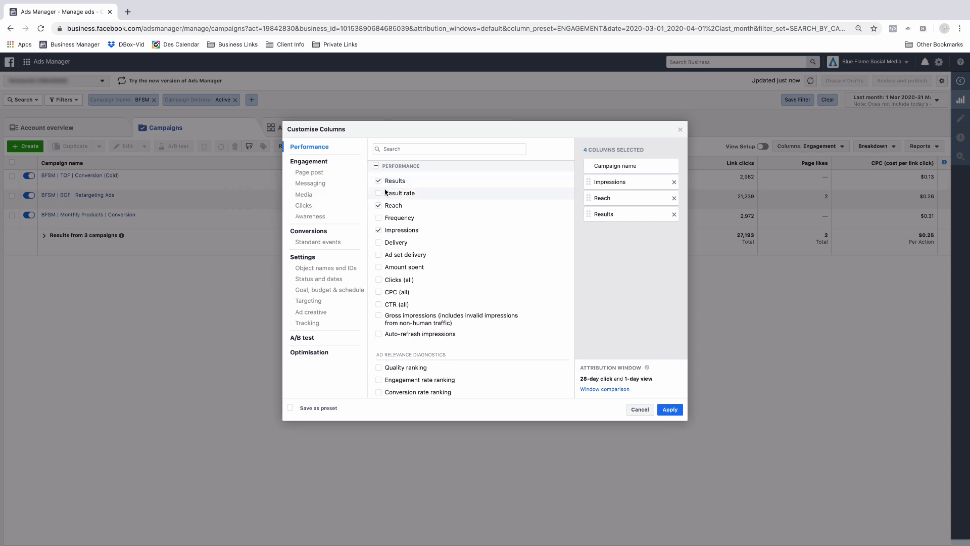
- Search columns for "cost p" and add the Cost per result column
{"action": "left_click", "coordinate": [401, 150]}
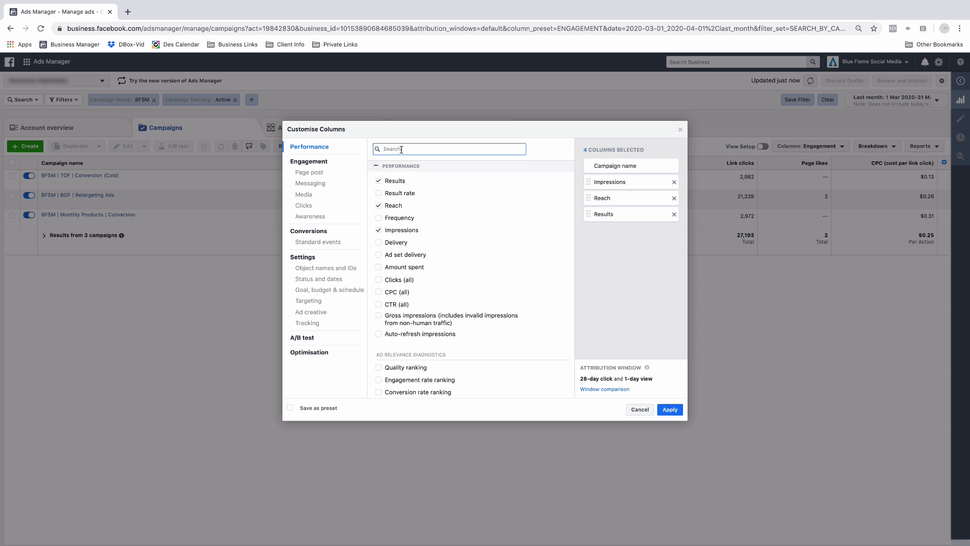
{"action": "type", "text": "cost p"}
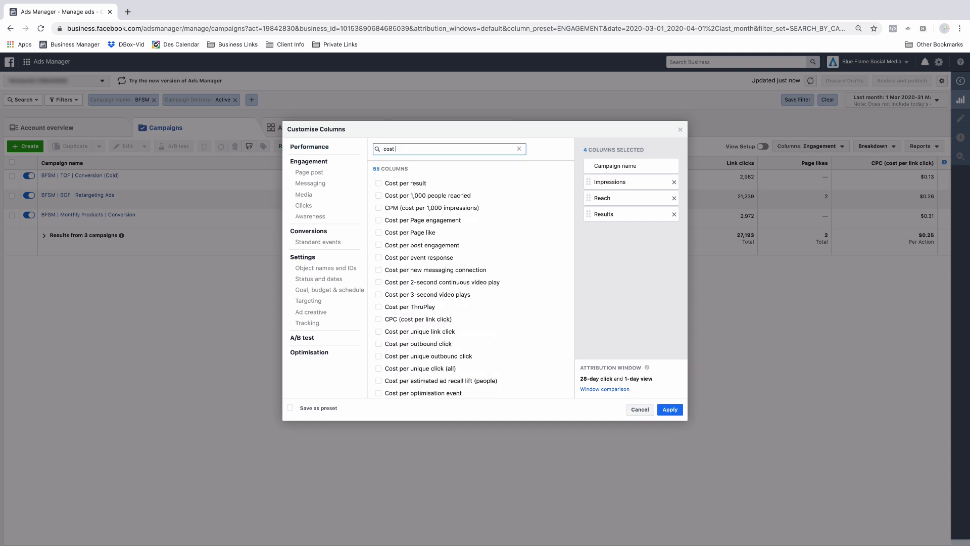
{"action": "left_click", "coordinate": [378, 184]}
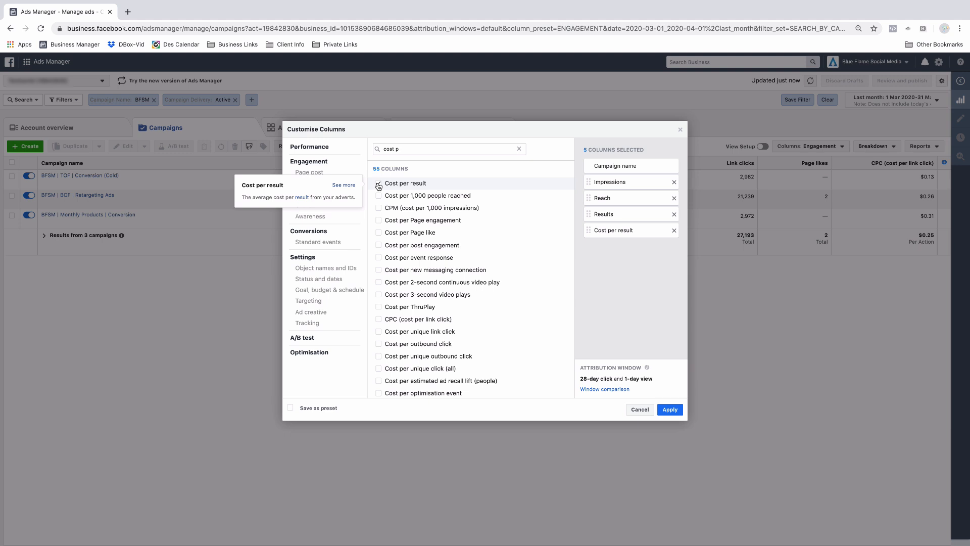
- Clear the search, search for "spen" and add the Amount spent column
{"action": "left_click", "coordinate": [519, 149]}
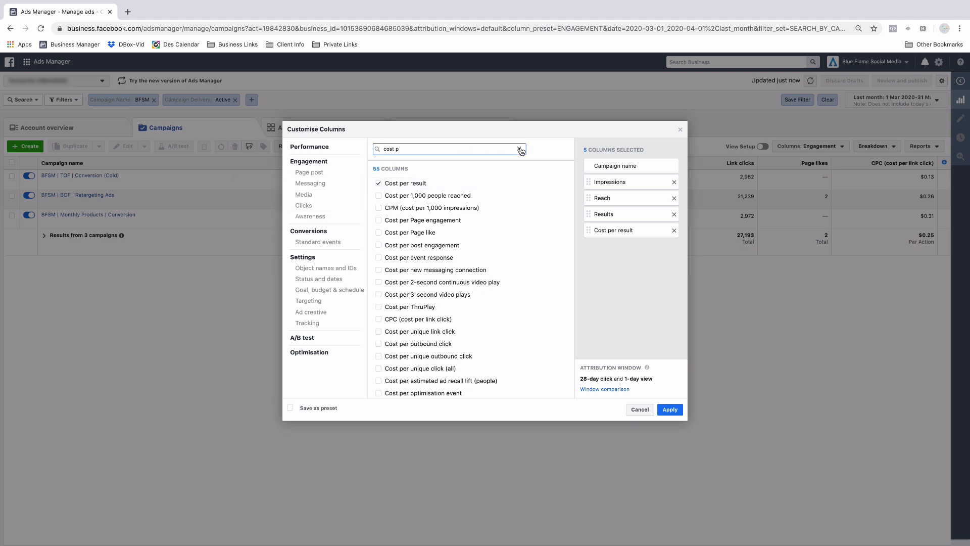
{"action": "type", "text": "spem"}
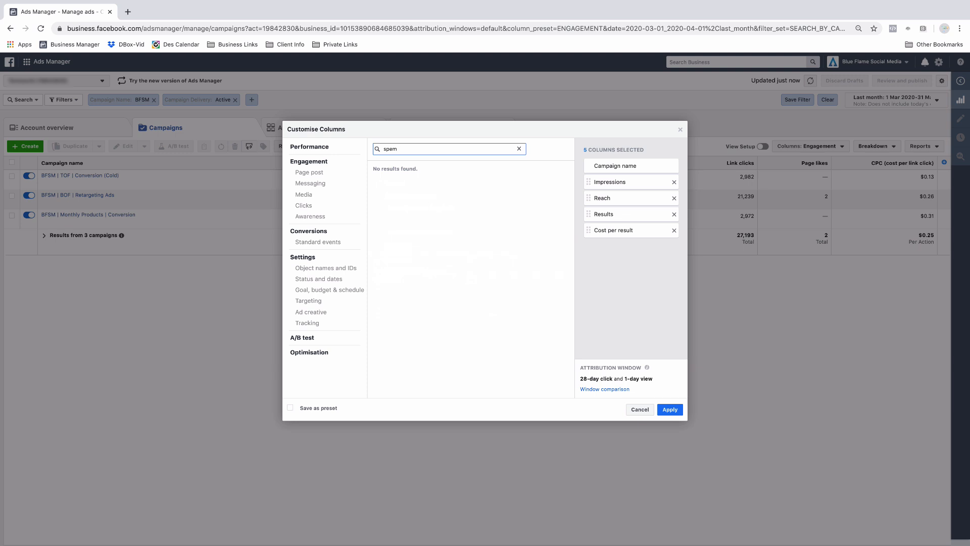
{"action": "key", "text": "BackSpace"}
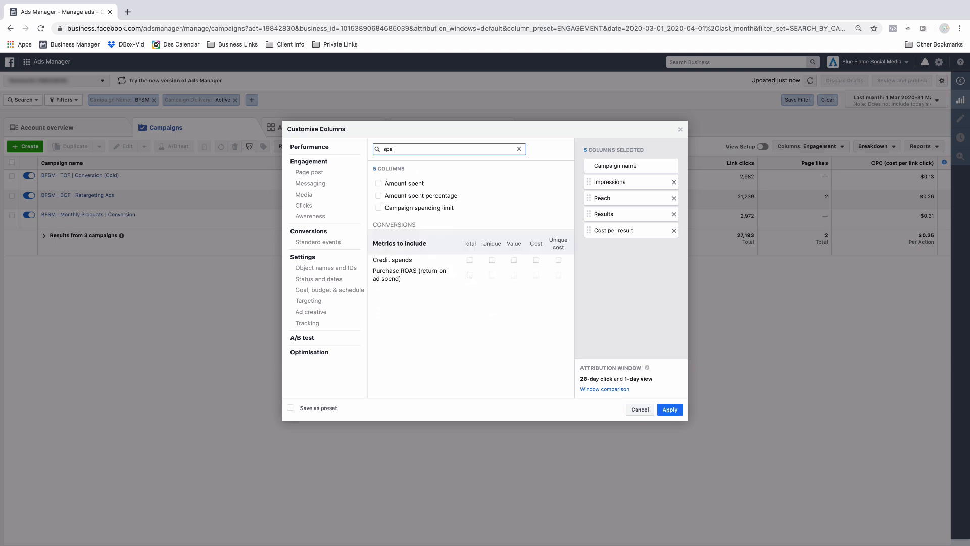
{"action": "left_click", "coordinate": [379, 185]}
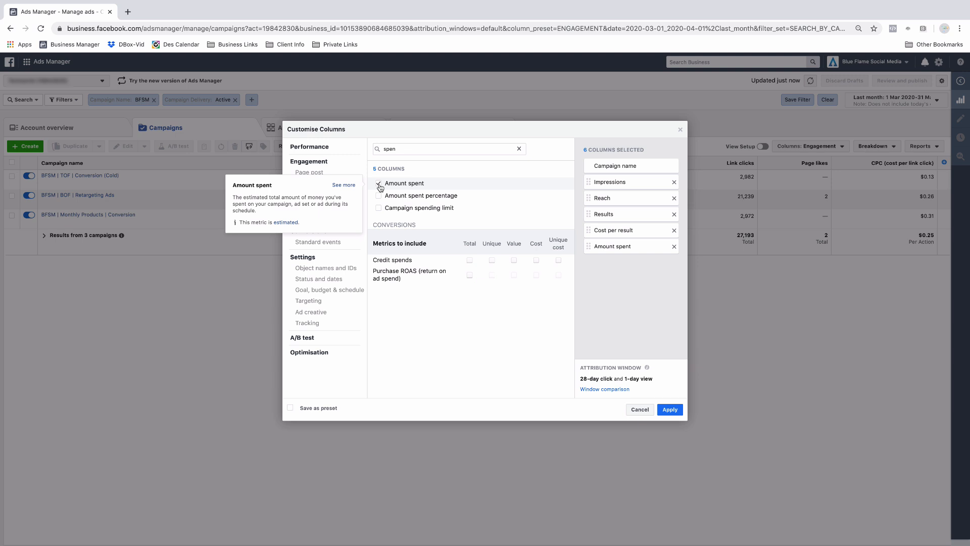
- Search for ROAS, add the Purchase ROAS total column and untick its website and mobile app sub-columns
{"action": "left_click", "coordinate": [495, 148]}
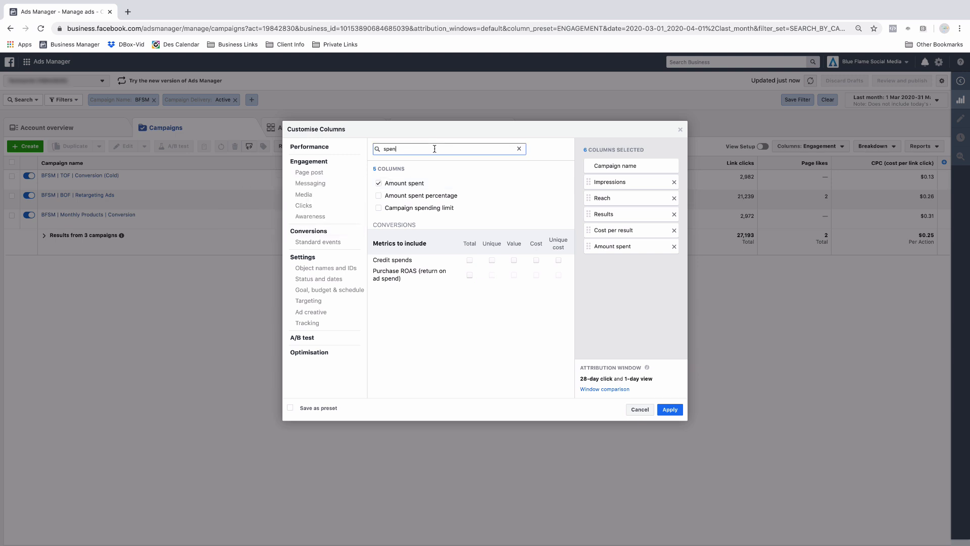
{"action": "left_click", "coordinate": [519, 149]}
{"action": "type", "text": "RO"}
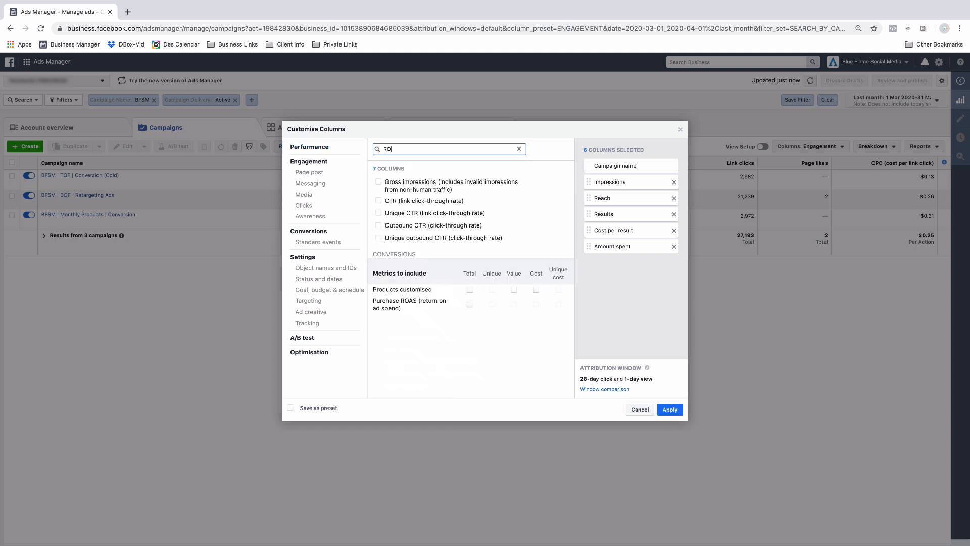
{"action": "type", "text": "AS"}
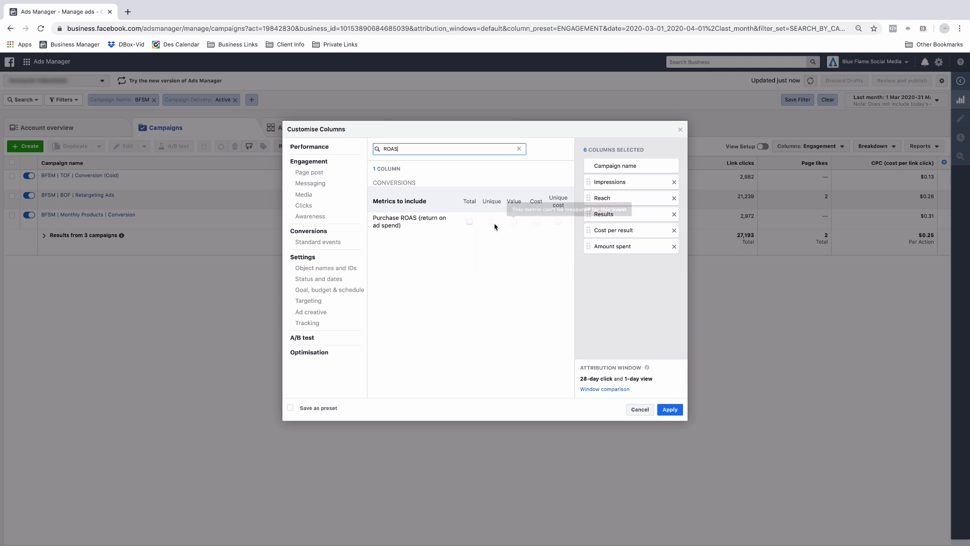
{"action": "left_click", "coordinate": [470, 223]}
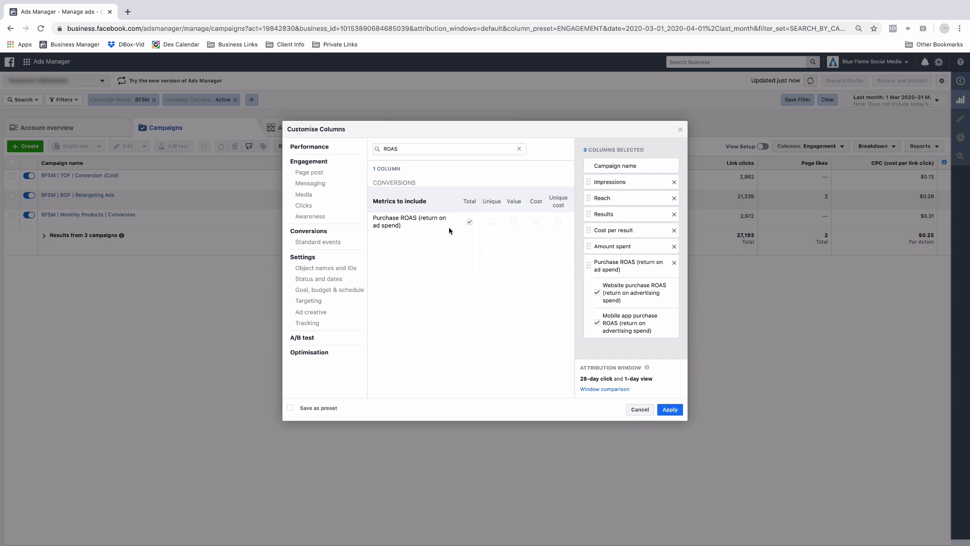
{"action": "left_click", "coordinate": [597, 293]}
{"action": "left_click", "coordinate": [598, 324]}
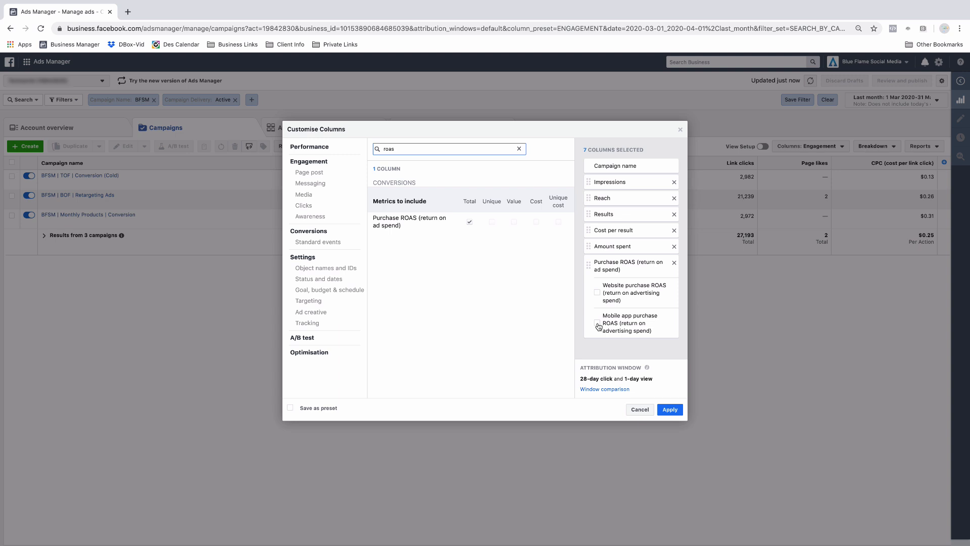
- Search for "purc", add the Purchases Conversion Value column and apply the column selection
{"action": "left_click", "coordinate": [519, 149]}
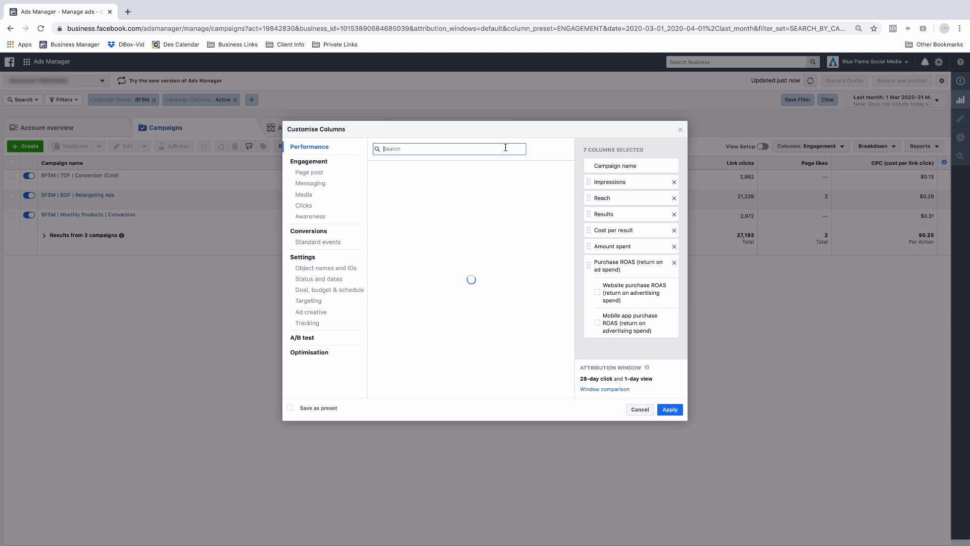
{"action": "type", "text": "purc"}
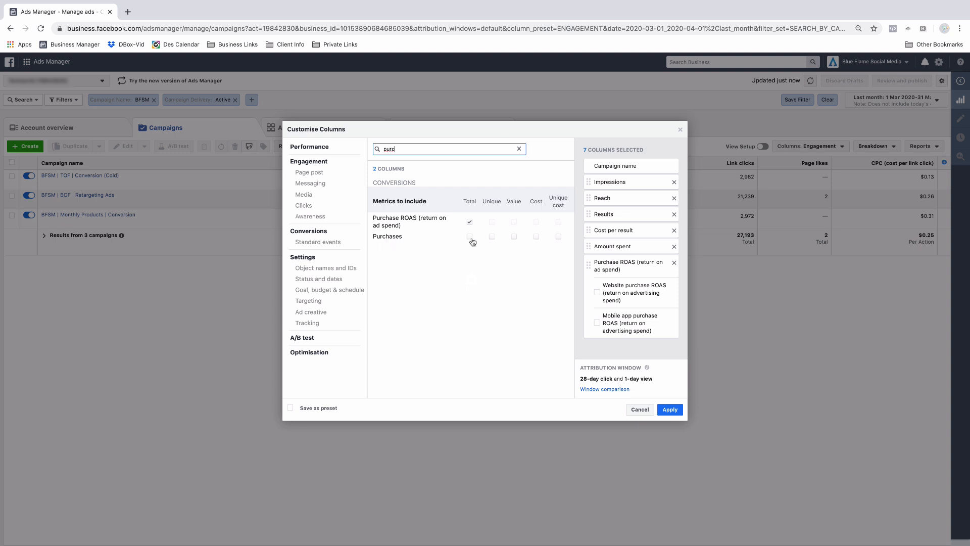
{"action": "left_click", "coordinate": [514, 237]}
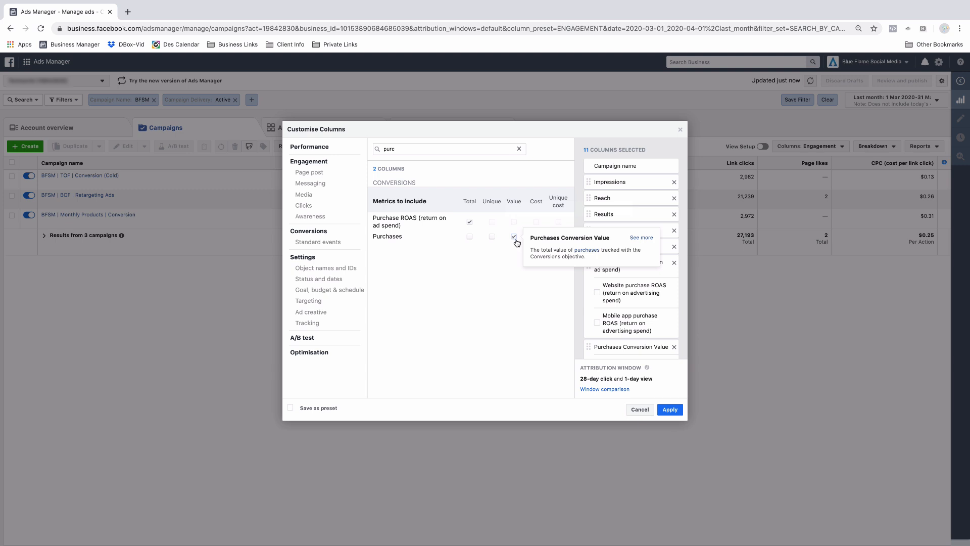
{"action": "left_click", "coordinate": [670, 409]}
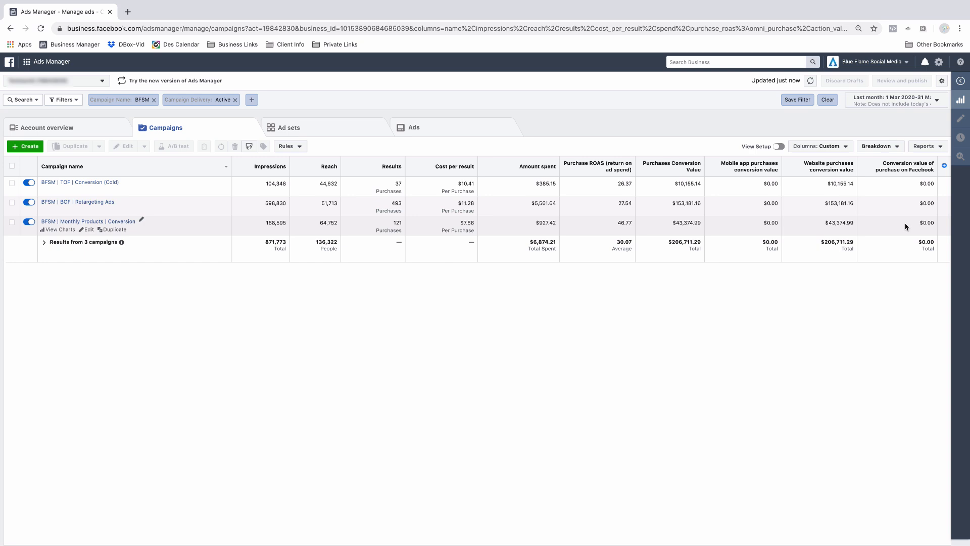
- Reopen the column customisation, untick the three sub-columns under Purchases Conversion Value, and apply the changes
{"action": "left_click", "coordinate": [820, 147]}
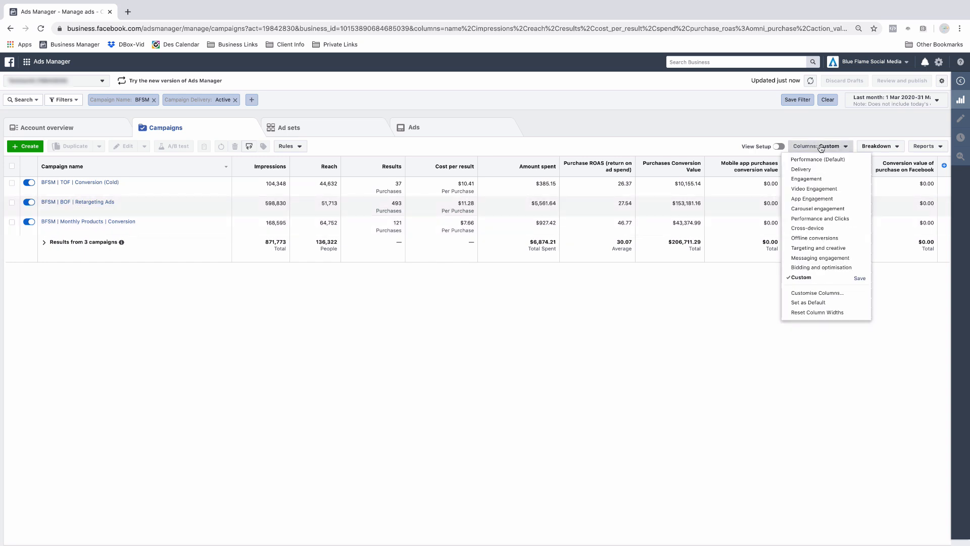
{"action": "left_click", "coordinate": [805, 294]}
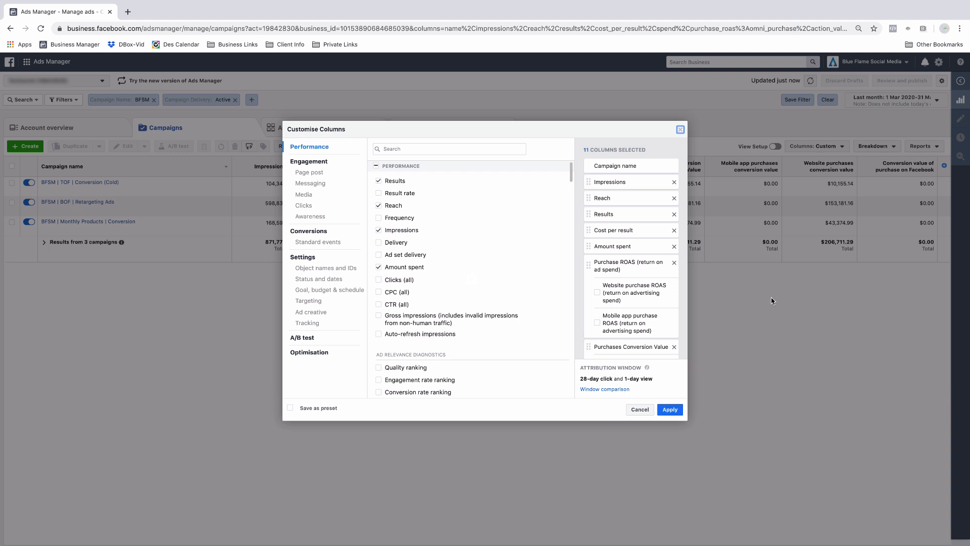
{"action": "scroll", "coordinate": [615, 286], "scroll_direction": "down", "scroll_amount": 2}
{"action": "left_click", "coordinate": [596, 293]}
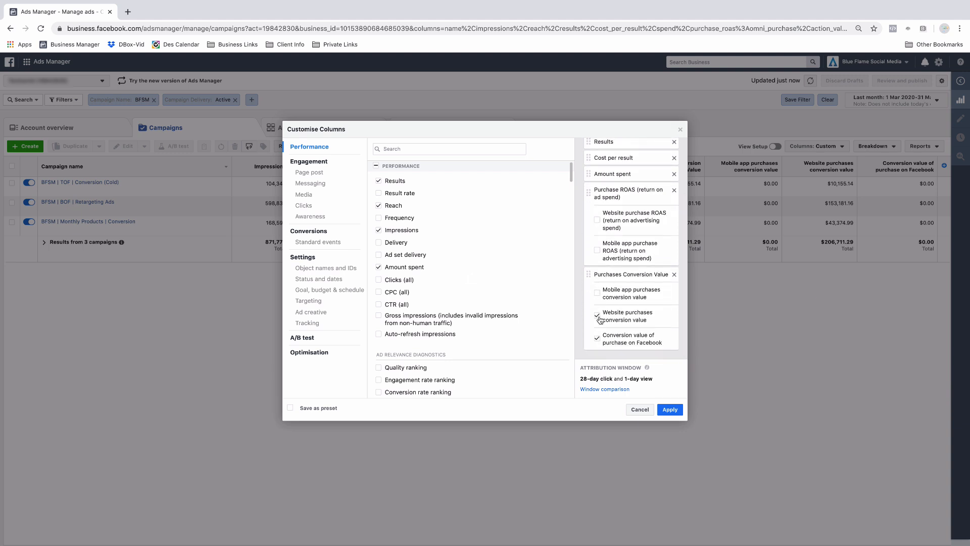
{"action": "left_click", "coordinate": [597, 316]}
{"action": "left_click", "coordinate": [597, 337]}
{"action": "left_click", "coordinate": [669, 409]}
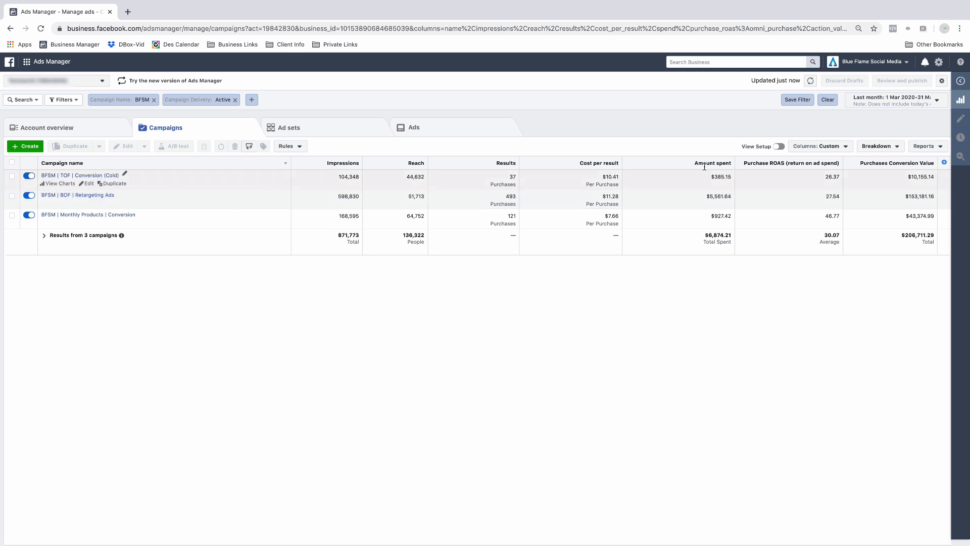
- Save the current custom columns as a column preset named "TW Saved Results"
{"action": "left_click", "coordinate": [834, 151]}
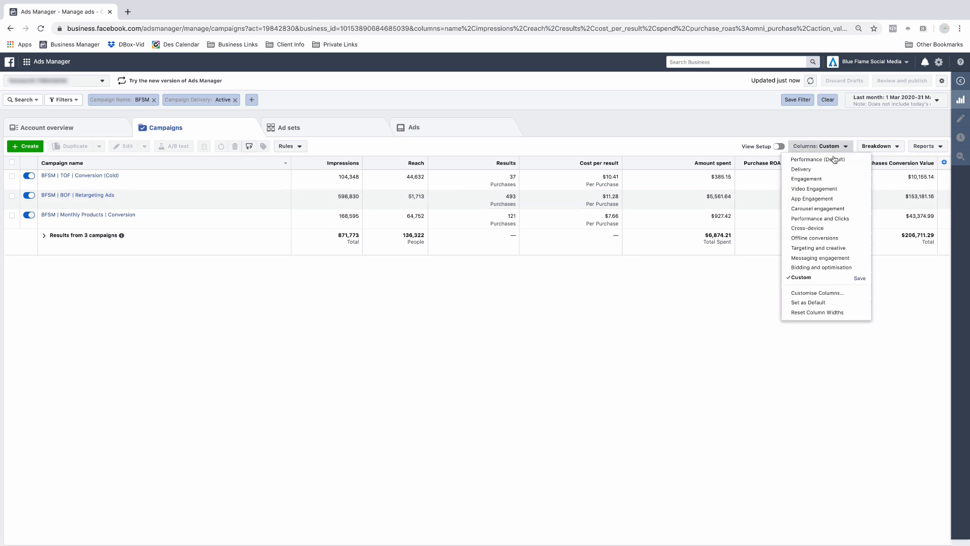
{"action": "left_click", "coordinate": [861, 278]}
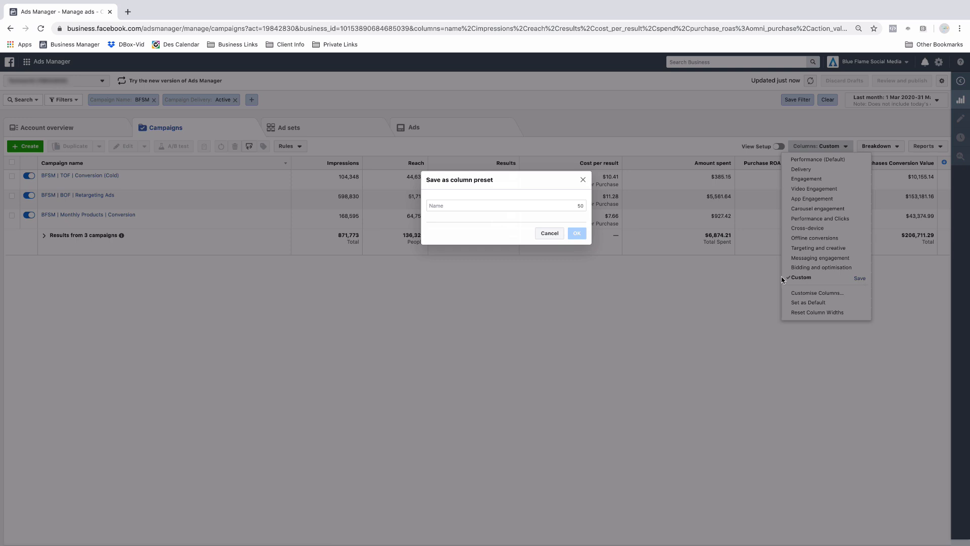
{"action": "left_click", "coordinate": [521, 203]}
{"action": "type", "text": "TW"}
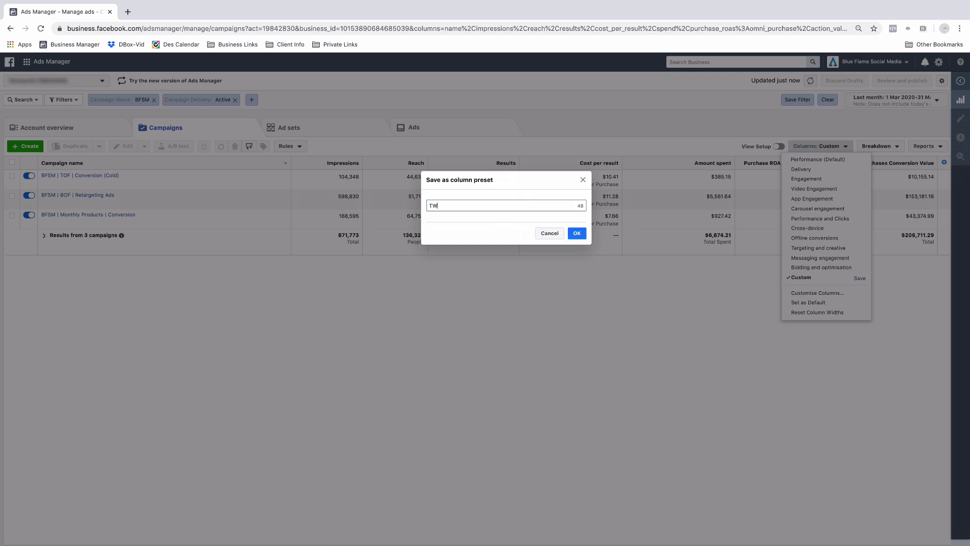
{"action": "type", "text": " Saved Results"}
{"action": "left_click", "coordinate": [576, 234]}
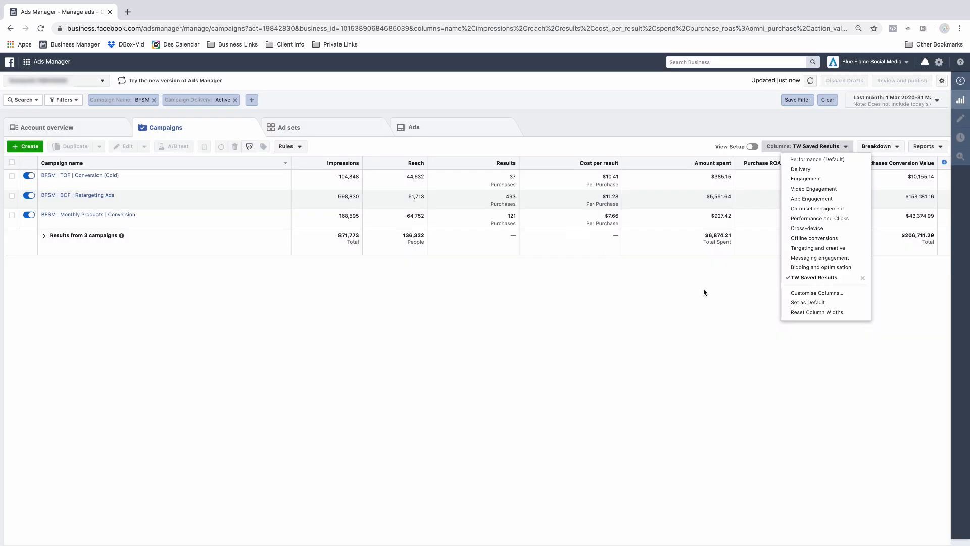
- Switch the columns to Performance (Default) and back to the TW Saved Results preset
{"action": "left_click", "coordinate": [794, 160]}
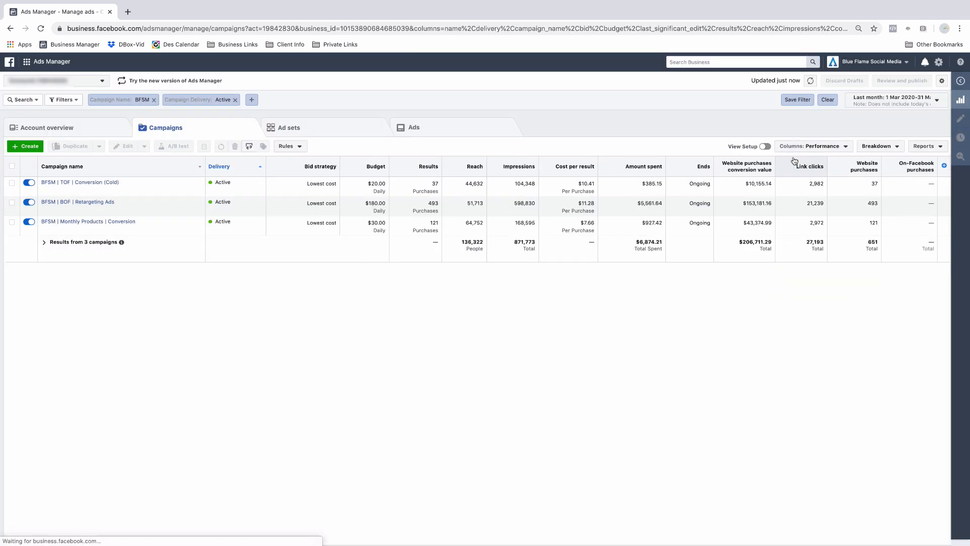
{"action": "left_click", "coordinate": [820, 150]}
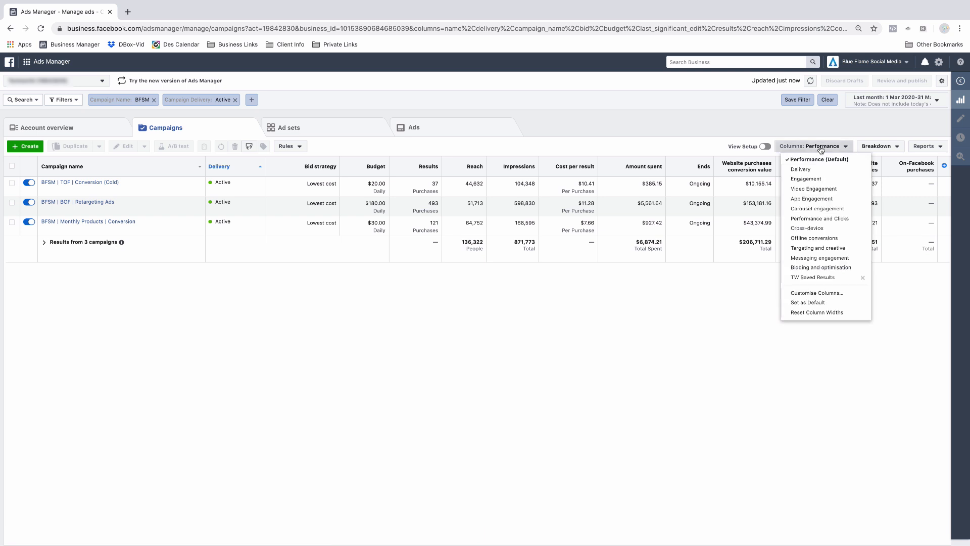
{"action": "left_click", "coordinate": [806, 277]}
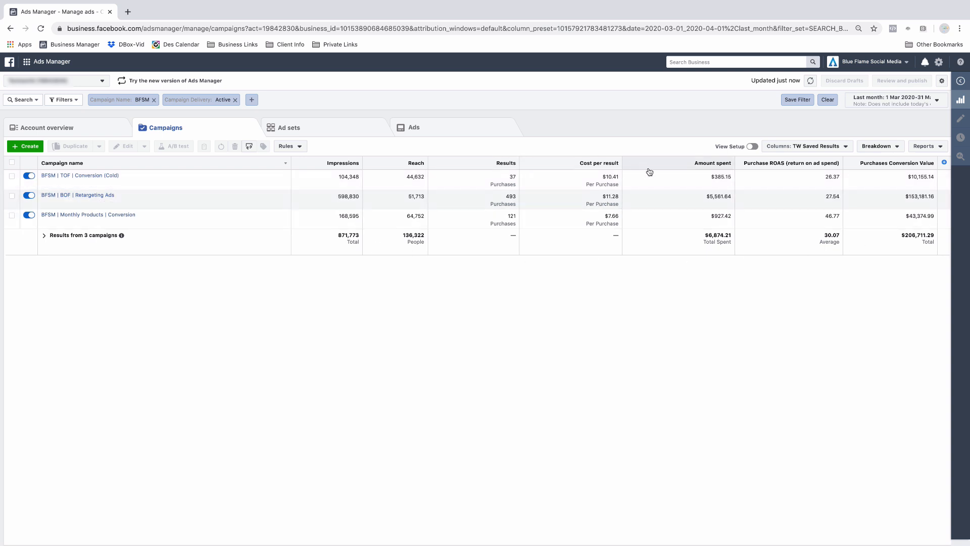
- Break down the campaign results by age under the delivery breakdowns
{"action": "left_click", "coordinate": [880, 150]}
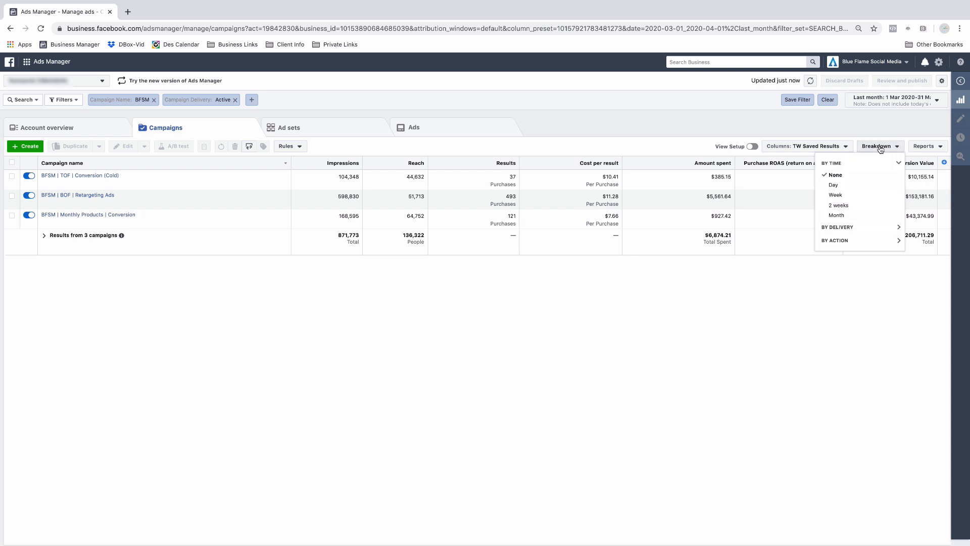
{"action": "left_click", "coordinate": [838, 228]}
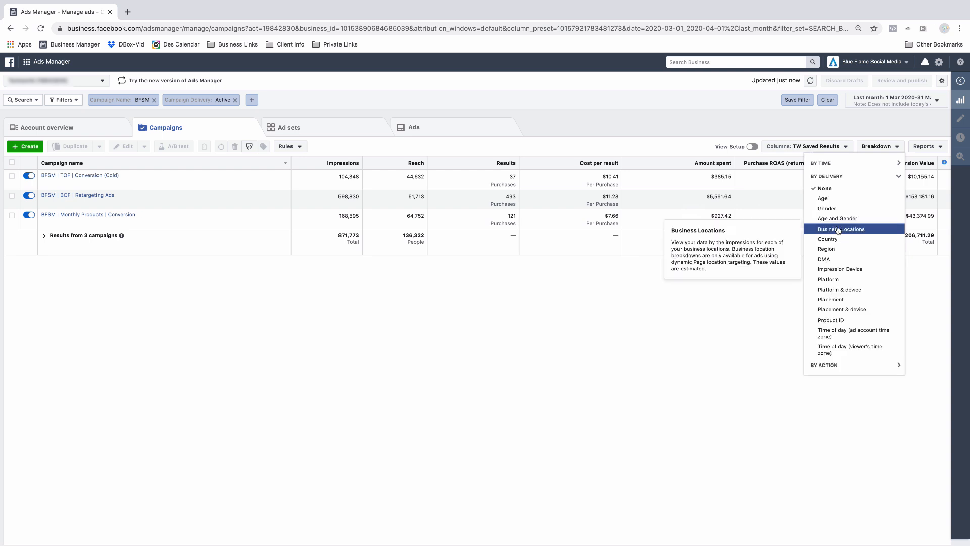
{"action": "left_click", "coordinate": [830, 199]}
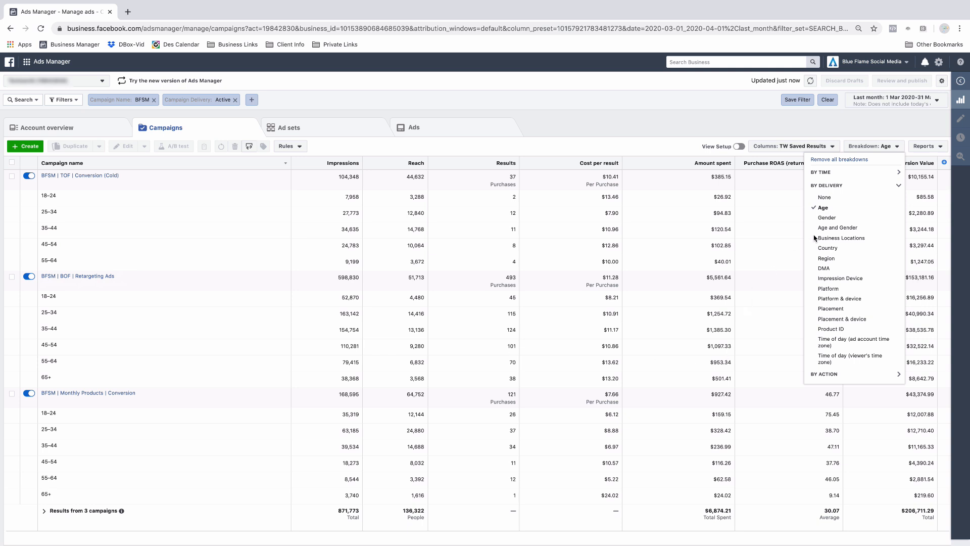
- Change the delivery breakdown to gender and then to platform
{"action": "left_click", "coordinate": [832, 219]}
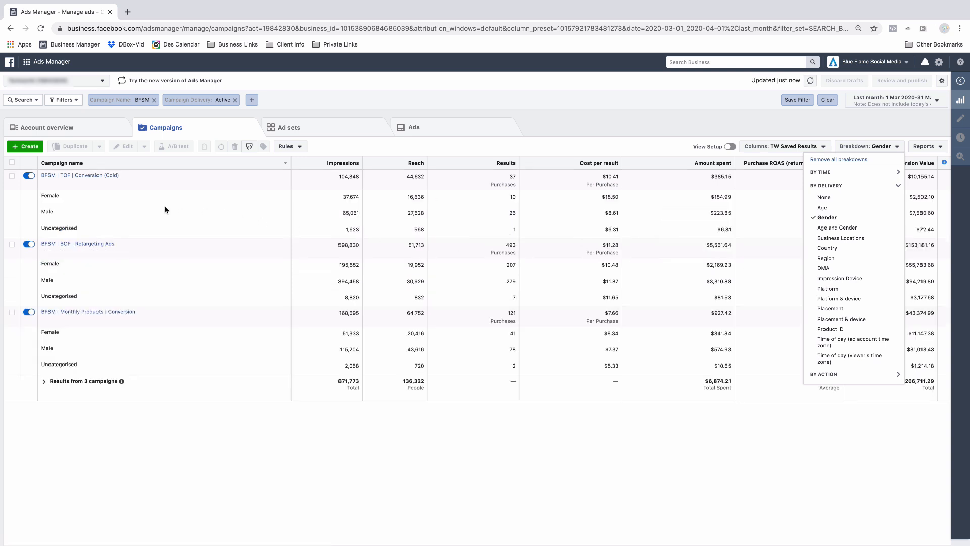
{"action": "left_click", "coordinate": [834, 291]}
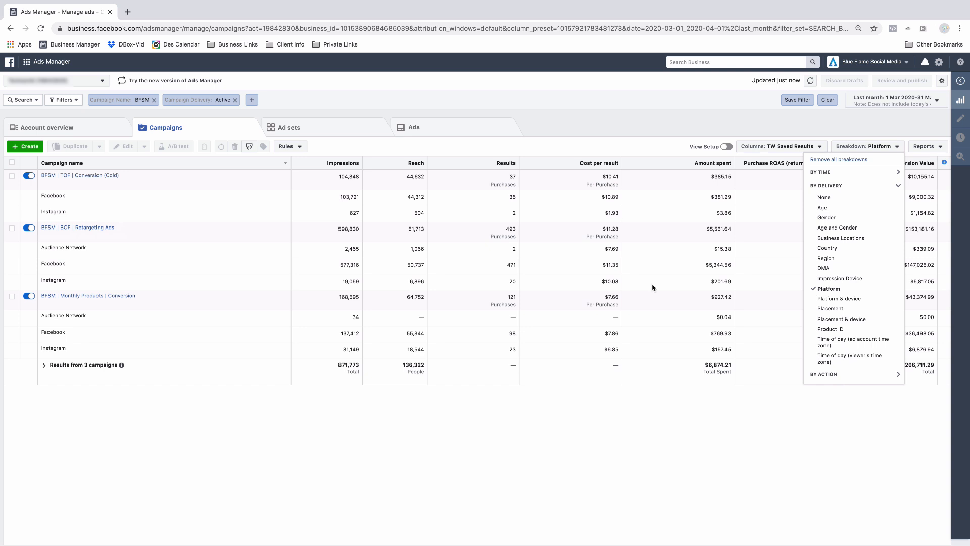
- Add an action breakdown by conversion device, switch it to carousel card, then remove all breakdowns
{"action": "left_click", "coordinate": [851, 185]}
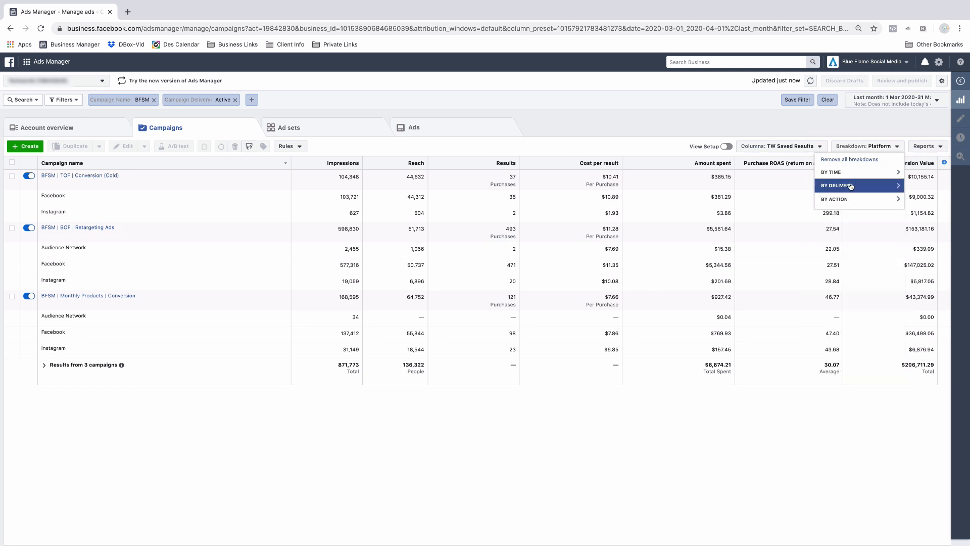
{"action": "left_click", "coordinate": [847, 199]}
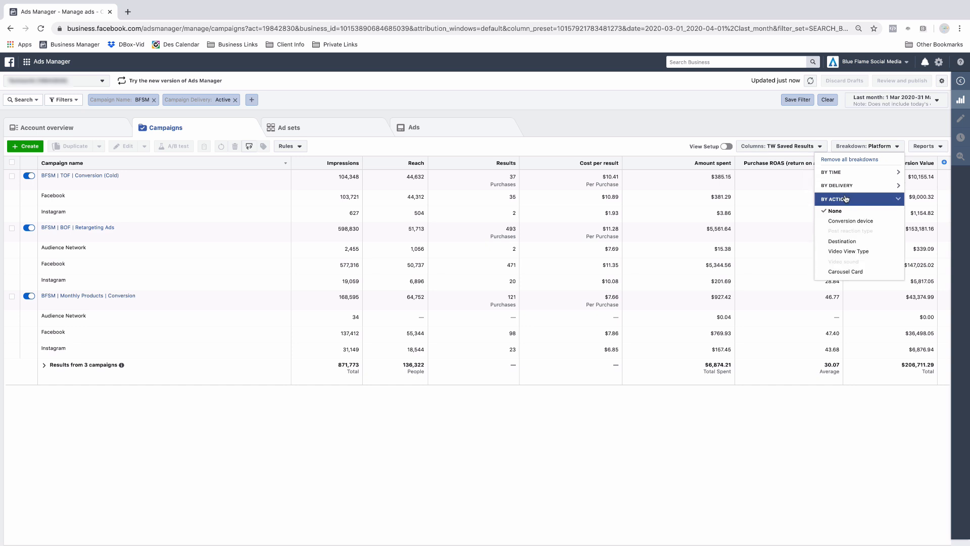
{"action": "left_click", "coordinate": [847, 221]}
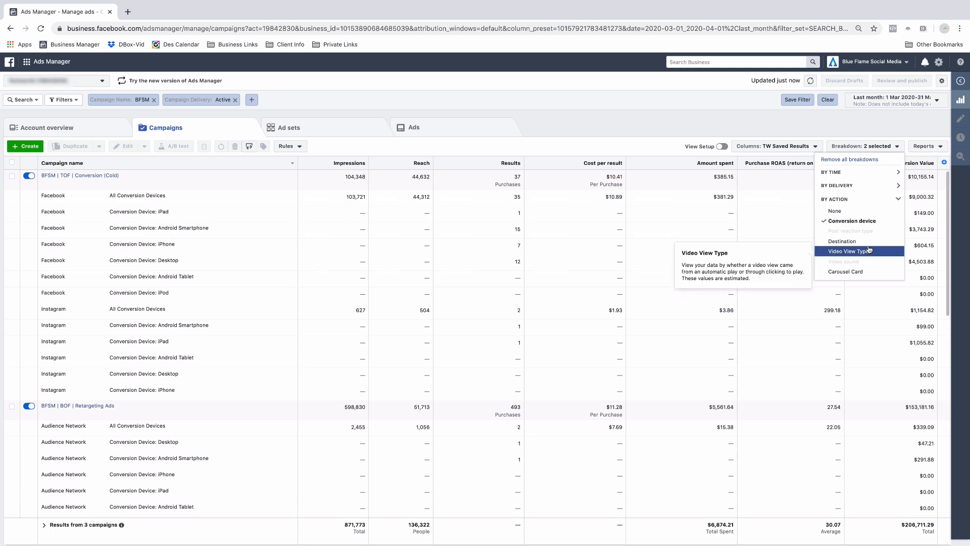
{"action": "left_click", "coordinate": [849, 273]}
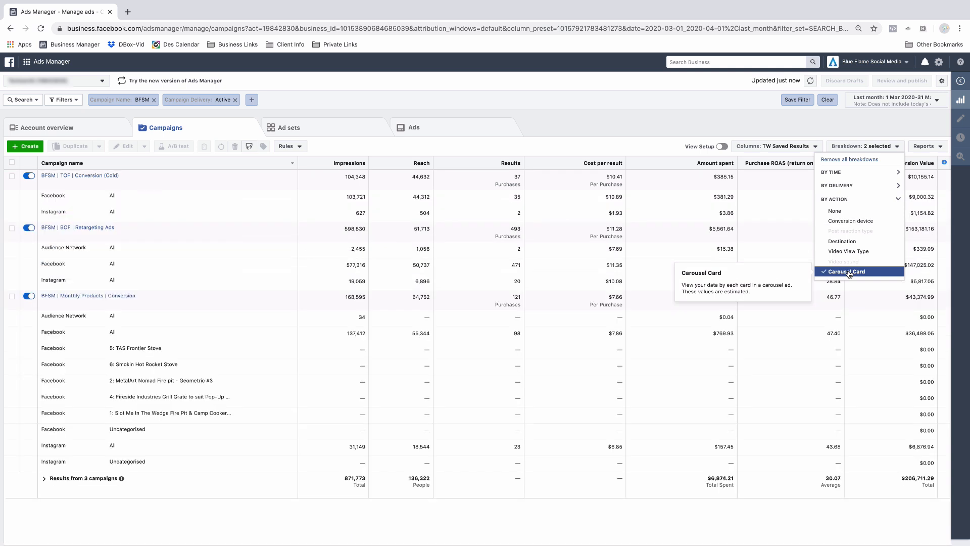
{"action": "left_click", "coordinate": [859, 159]}
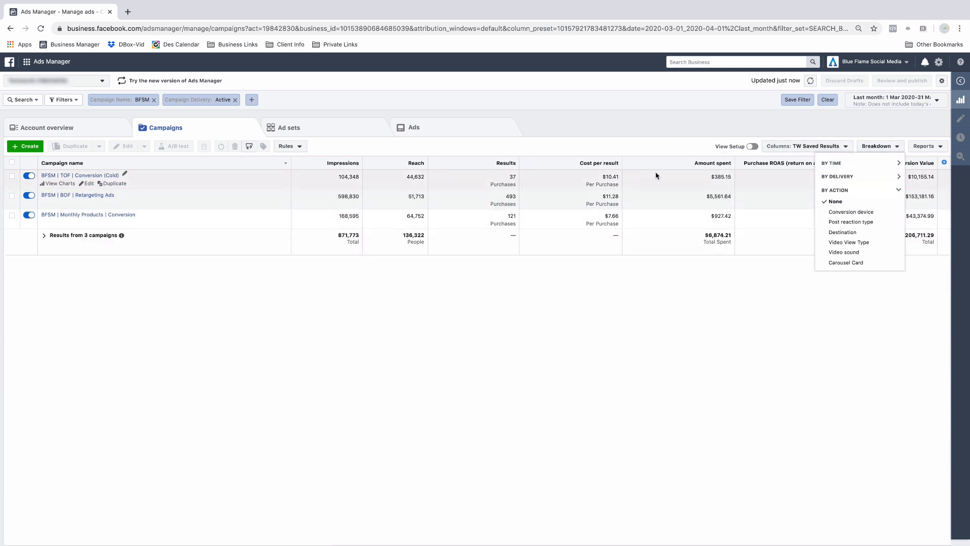
- Open the reports options to export the campaign table
{"action": "left_click", "coordinate": [933, 147]}
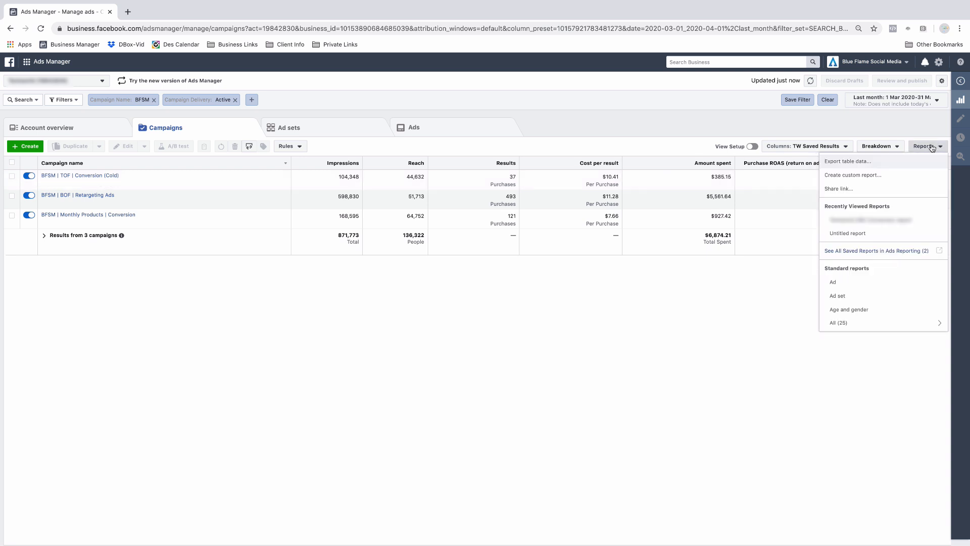